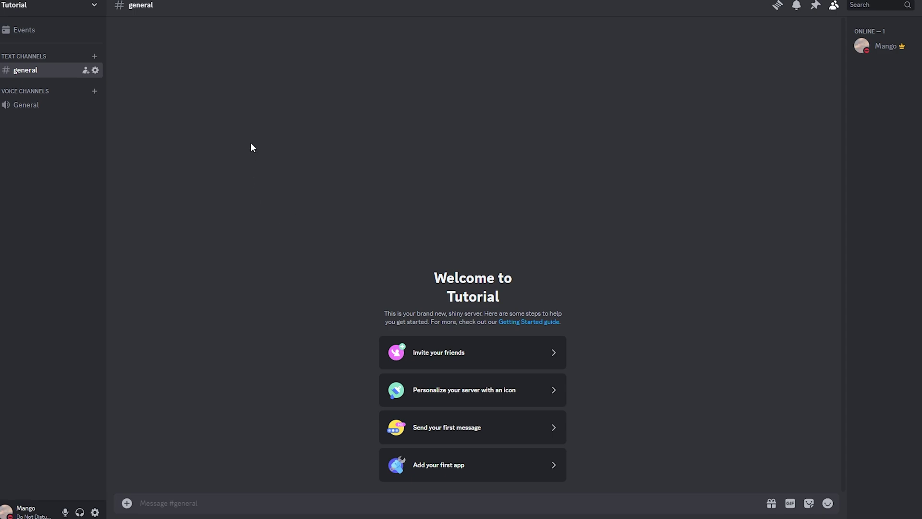
# Step: Start inviting the Tickets bot to a Discord server from the Tickets website
pyautogui.click(64, 7)
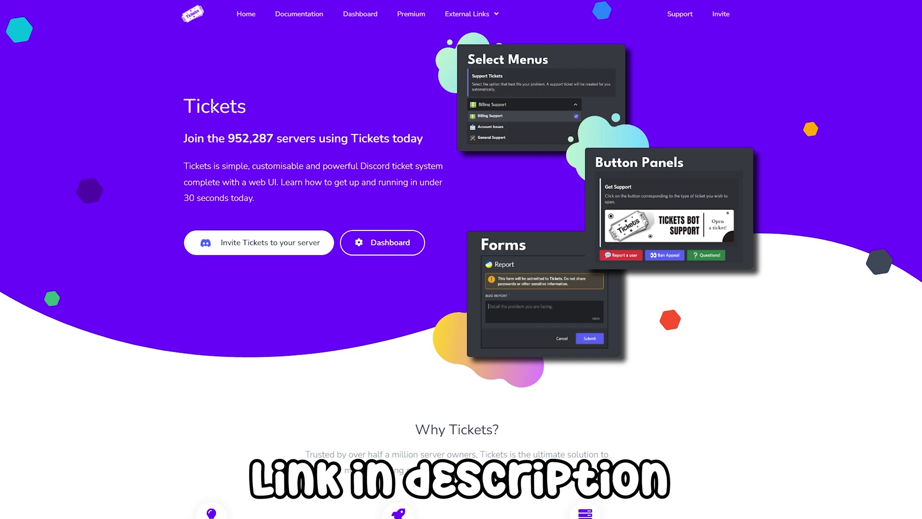
pyautogui.moveTo(196, 107); pyautogui.dragTo(328, 167)
pyautogui.click(329, 167)
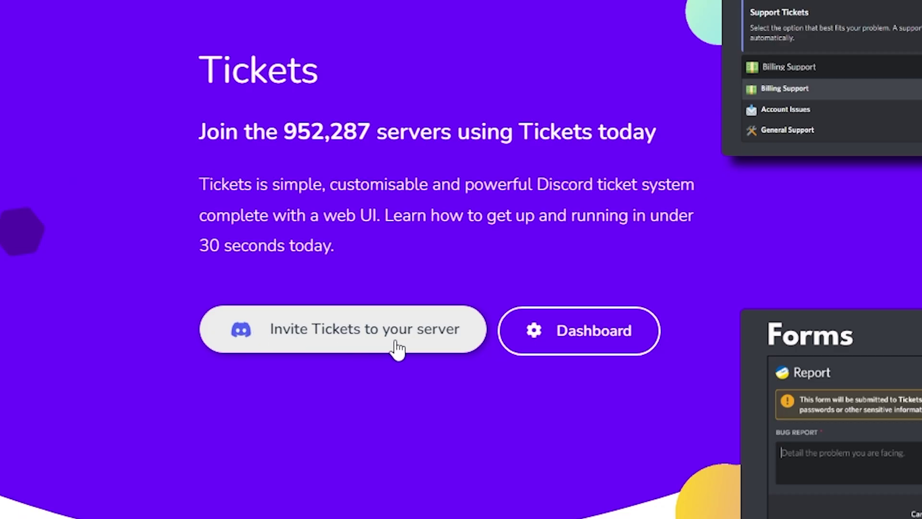
pyautogui.click(456, 351)
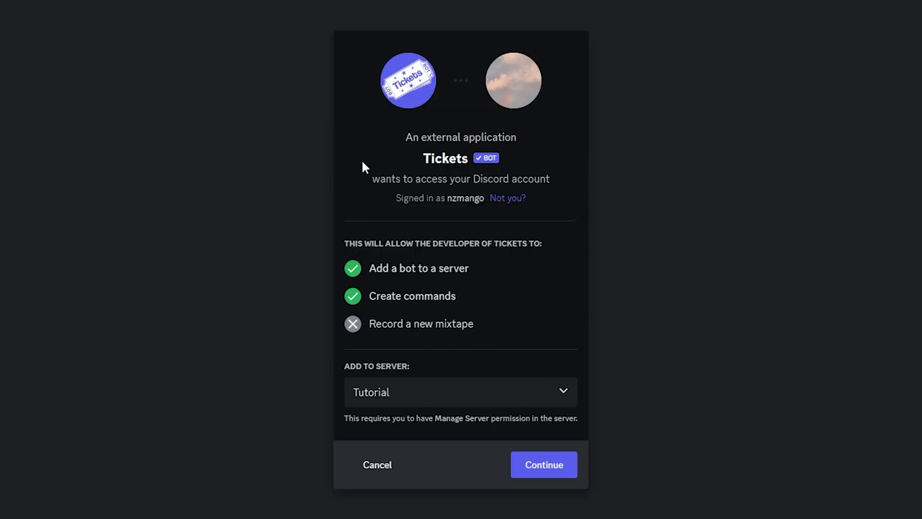
# Step: Choose Tutorial as the server for the Tickets bot and authorise the bot's access
pyautogui.click(565, 395)
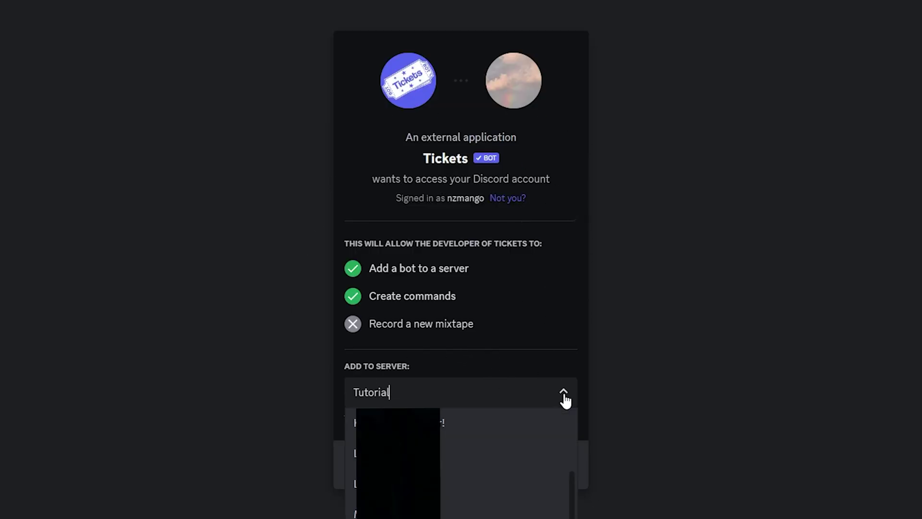
pyautogui.scroll(-1, 527, 492)
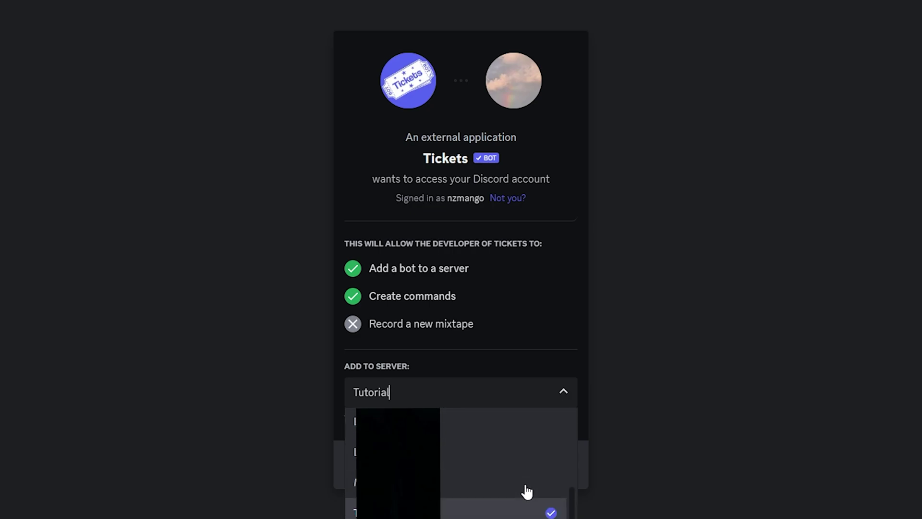
pyautogui.click(503, 366)
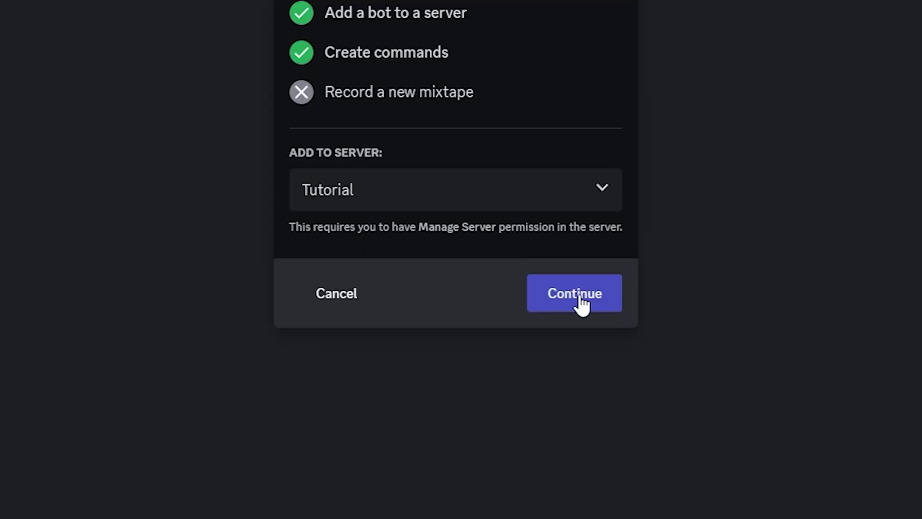
pyautogui.click(583, 303)
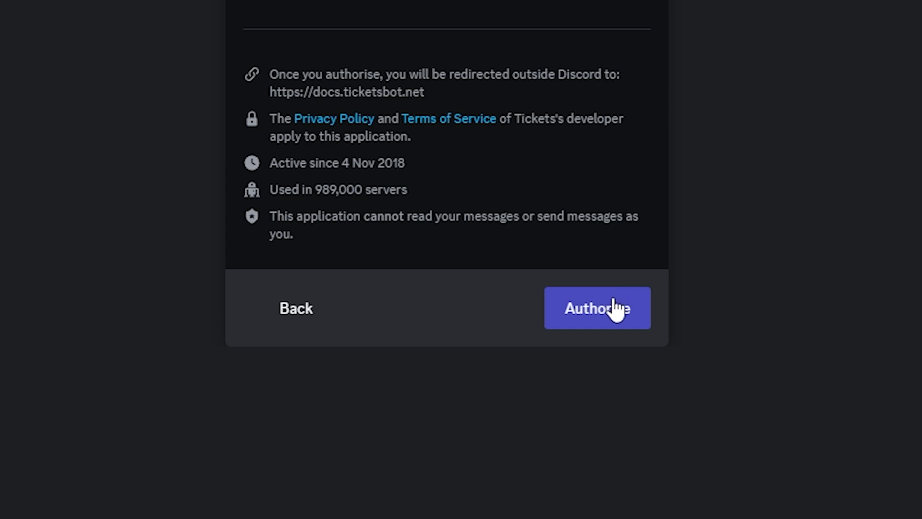
pyautogui.click(618, 315)
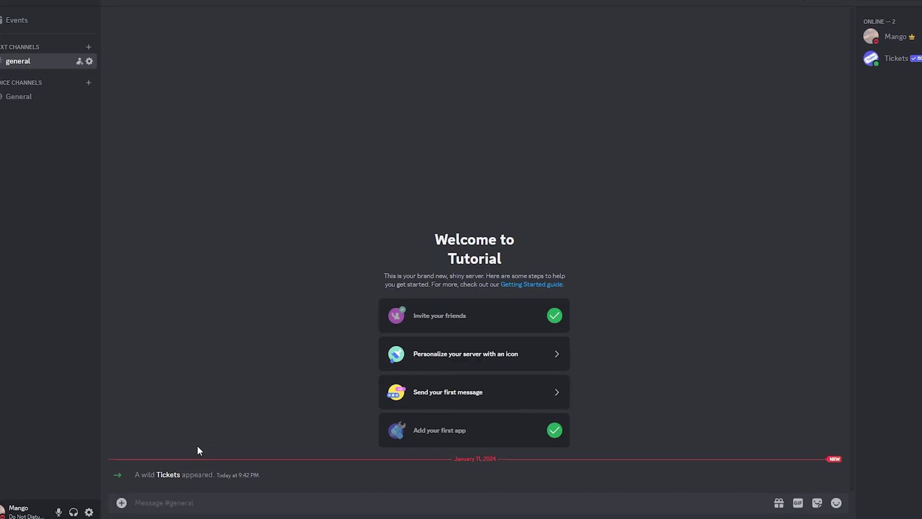
# Step: Run the Tickets bot's /setup auto command in the general channel of the Tutorial server
pyautogui.click(174, 473)
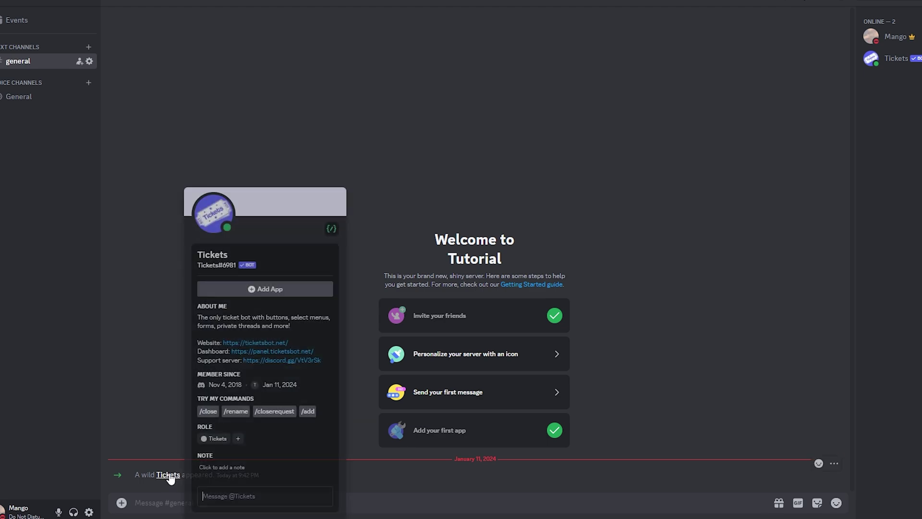
pyautogui.click(162, 366)
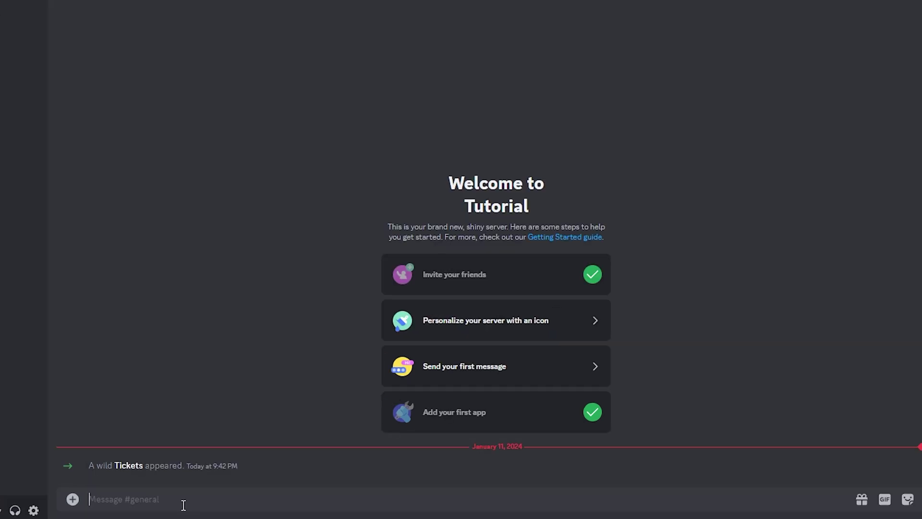
pyautogui.write('/setup')
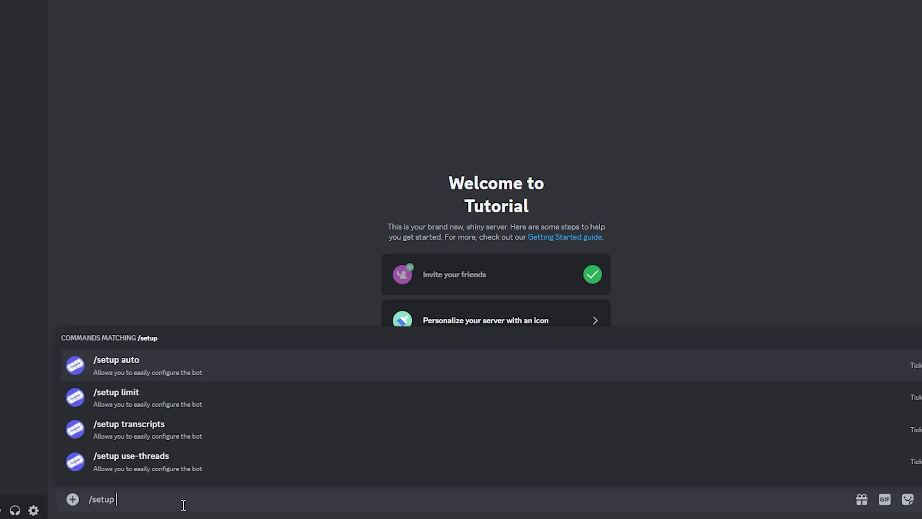
pyautogui.press('Return')
pyautogui.press('Return')
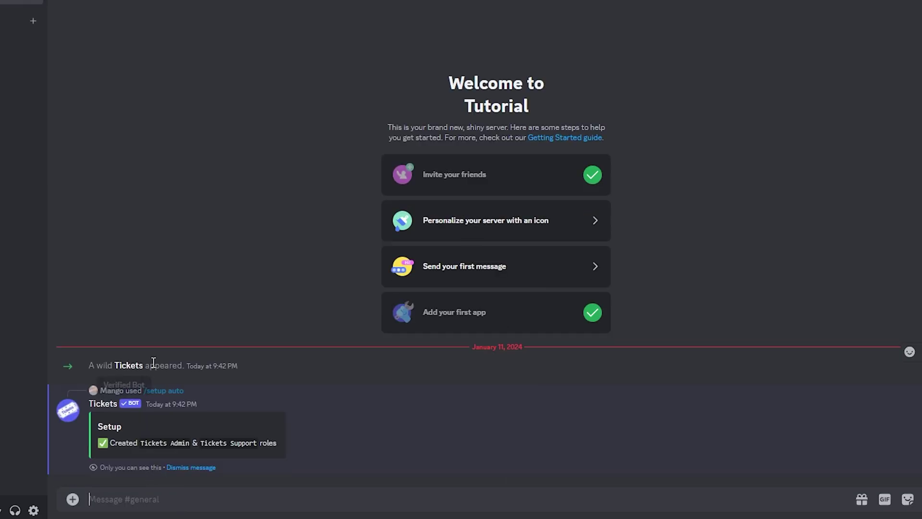
# Step: Create a public text channel named create-a-ticket in the Tickets category
pyautogui.click(72, 85)
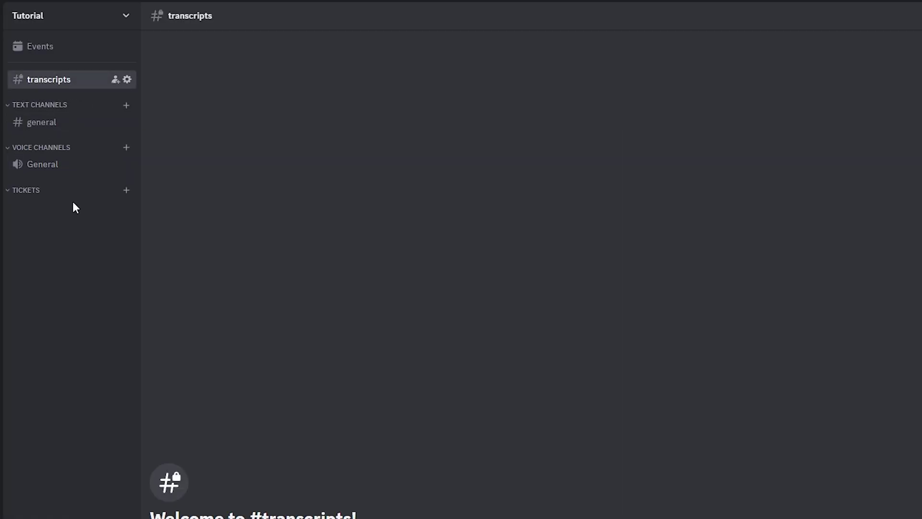
pyautogui.click(73, 194)
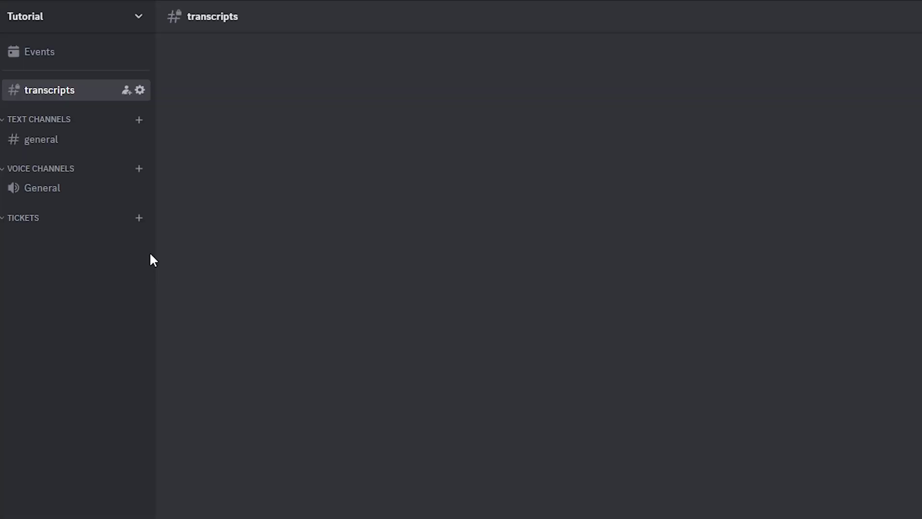
pyautogui.click(139, 218)
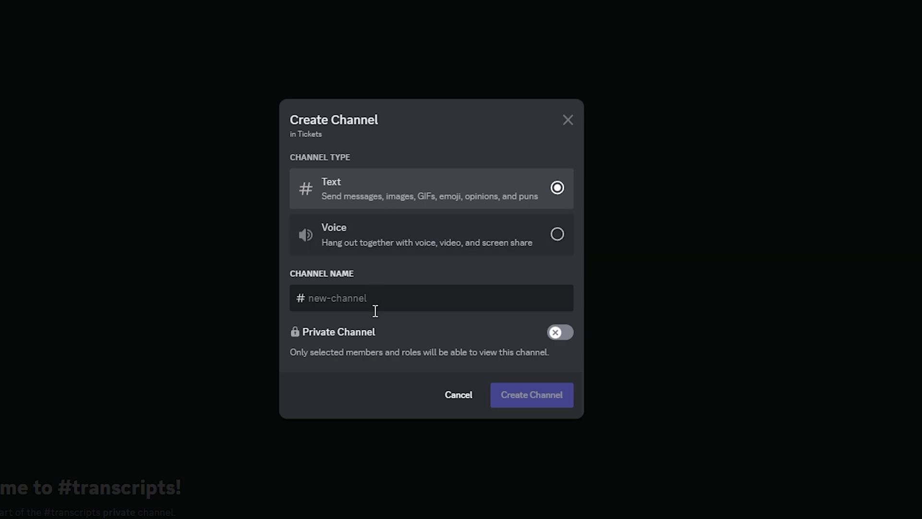
pyautogui.write('create-a-ticket')
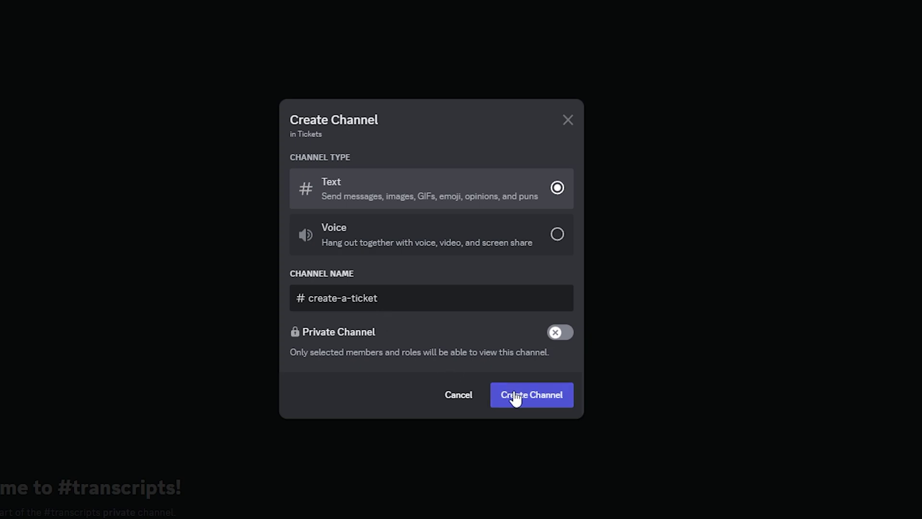
pyautogui.click(532, 397)
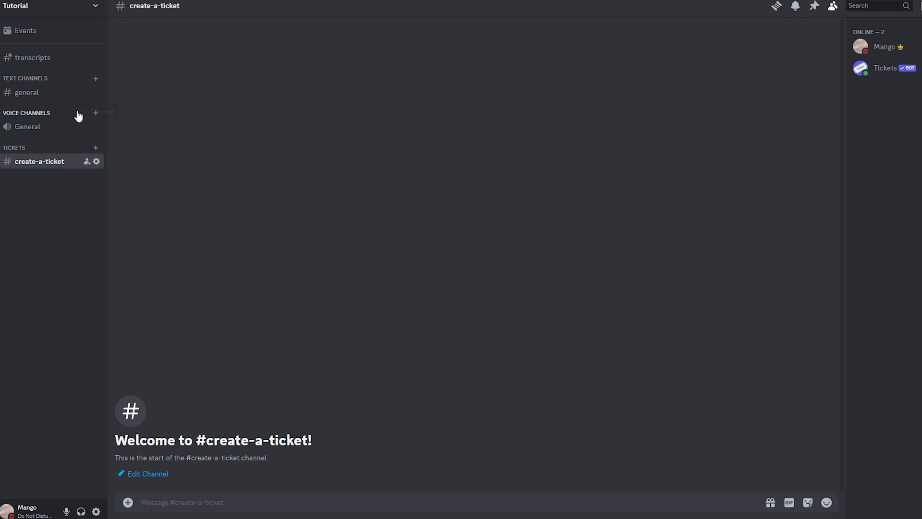
# Step: Follow the reaction panel setup link in the bot's message in general and authorise Tickets to access the Discord account
pyautogui.click(63, 101)
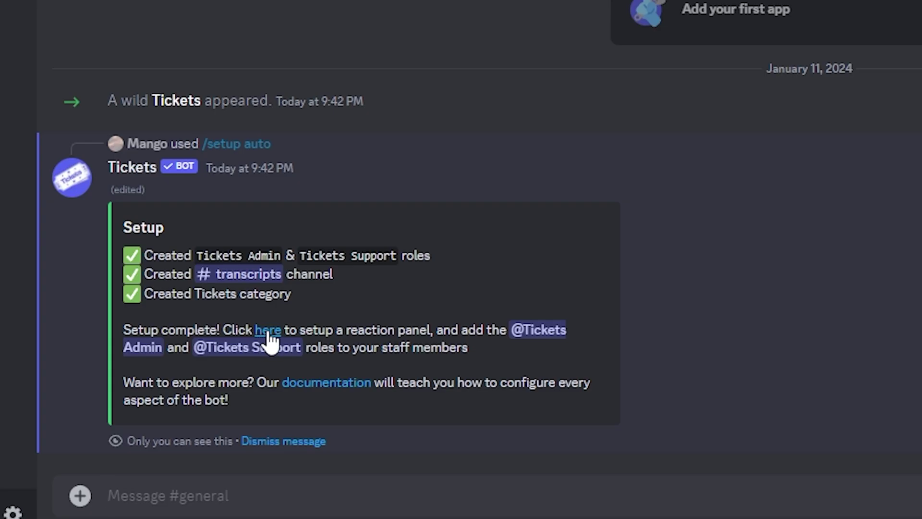
pyautogui.click(217, 425)
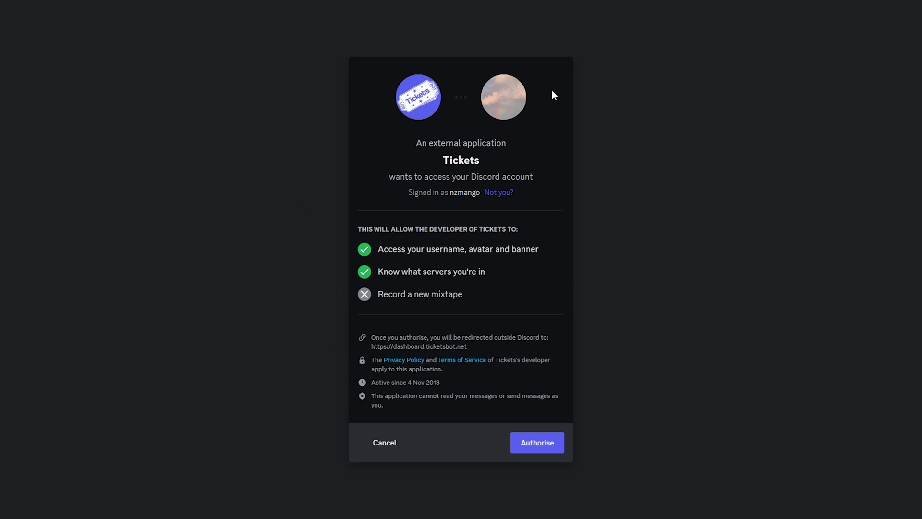
pyautogui.click(534, 443)
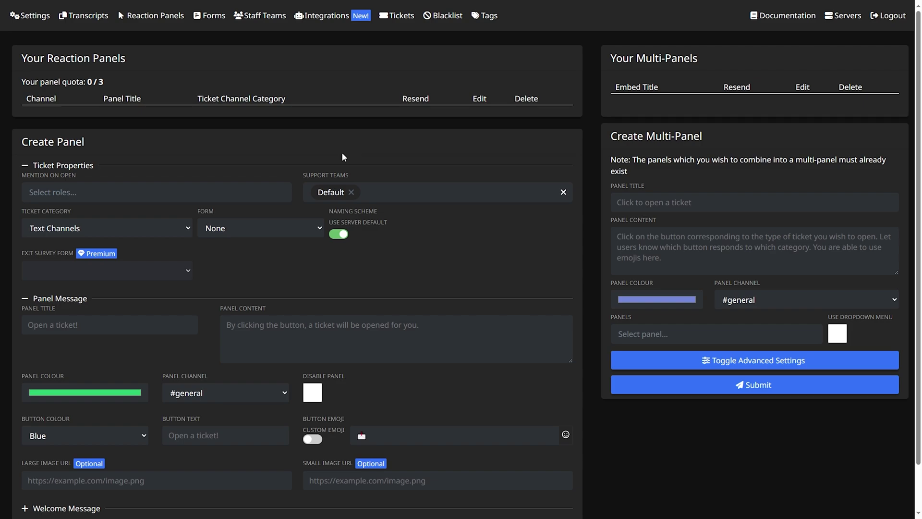
# Step: Title the new reaction panel "Support" and set its content to "Click the button below to create a ticket!"
pyautogui.scroll(-3, 341, 152)
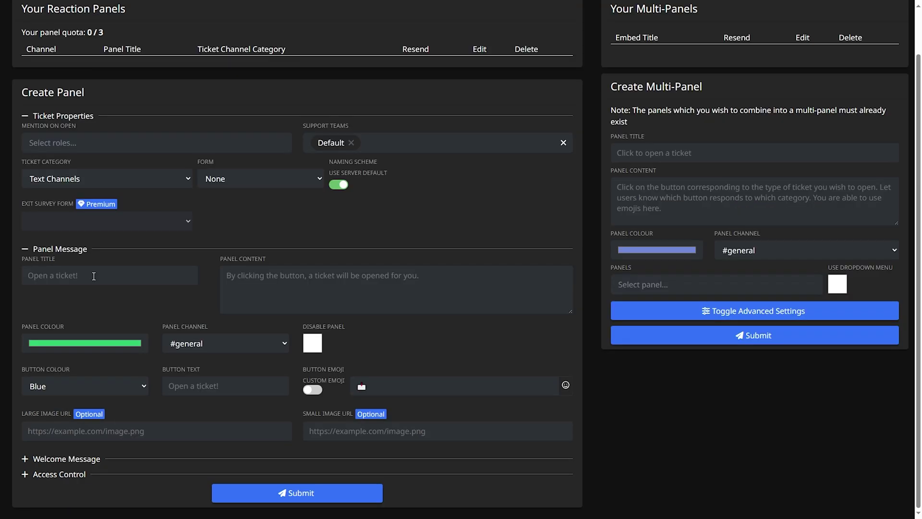
pyautogui.click(107, 225)
pyautogui.write('Support')
pyautogui.click(234, 275)
pyautogui.write('Click t')
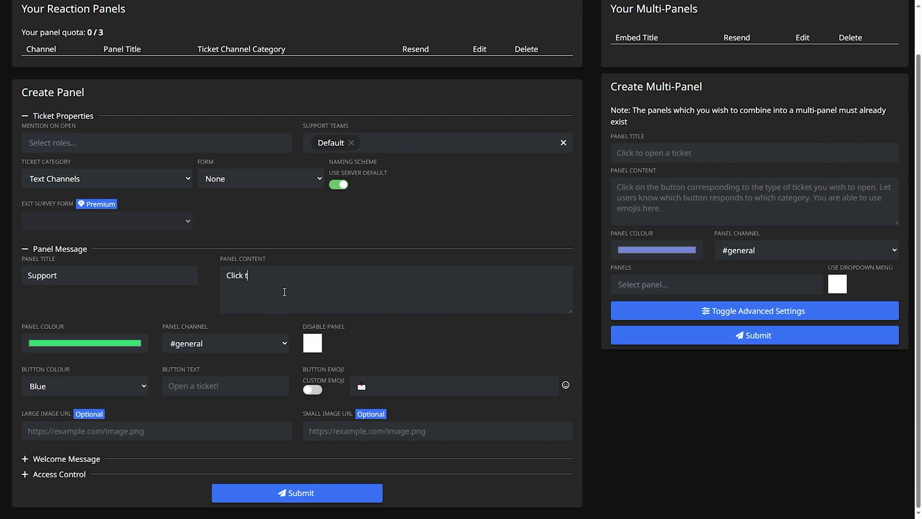
pyautogui.write('he button below to create a ticket!')
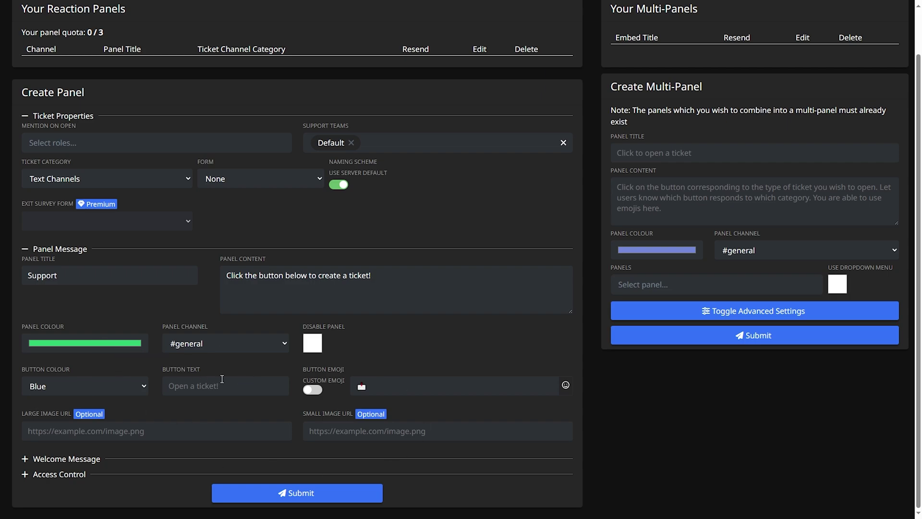
# Step: Set the reaction panel's colour to red and its panel channel to #create-a-ticket
pyautogui.click(117, 343)
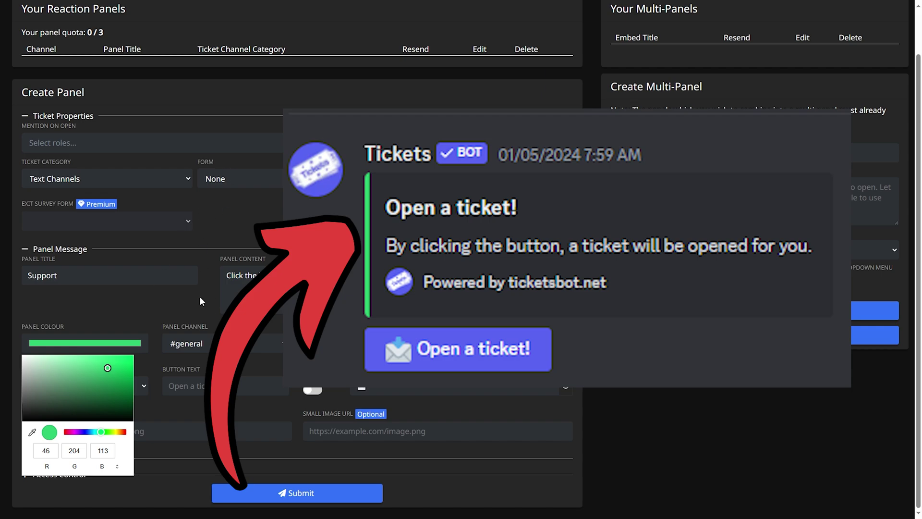
pyautogui.moveTo(101, 432); pyautogui.dragTo(126, 431)
pyautogui.moveTo(120, 363); pyautogui.dragTo(152, 370)
pyautogui.click(209, 361)
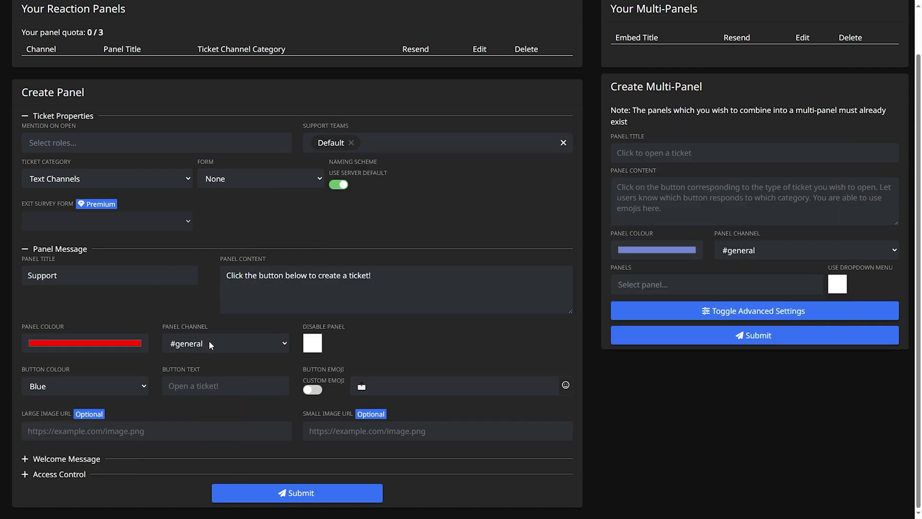
pyautogui.click(209, 344)
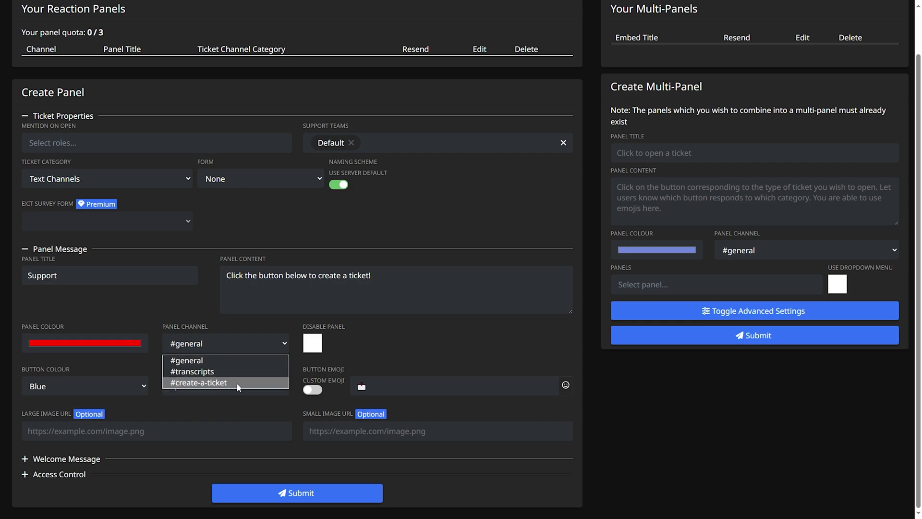
pyautogui.click(235, 383)
# Step: Set the panel's button colour to Green and its button text to "Click to create!"
pyautogui.click(102, 392)
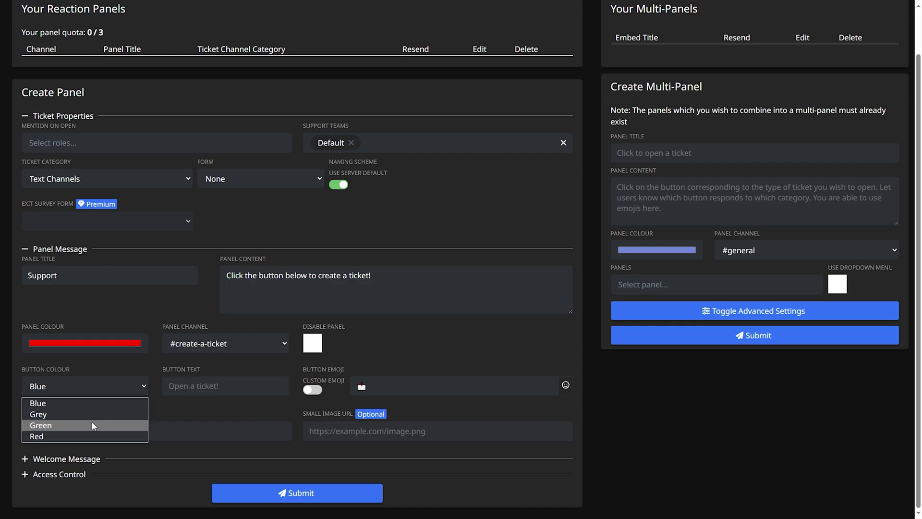
pyautogui.click(92, 426)
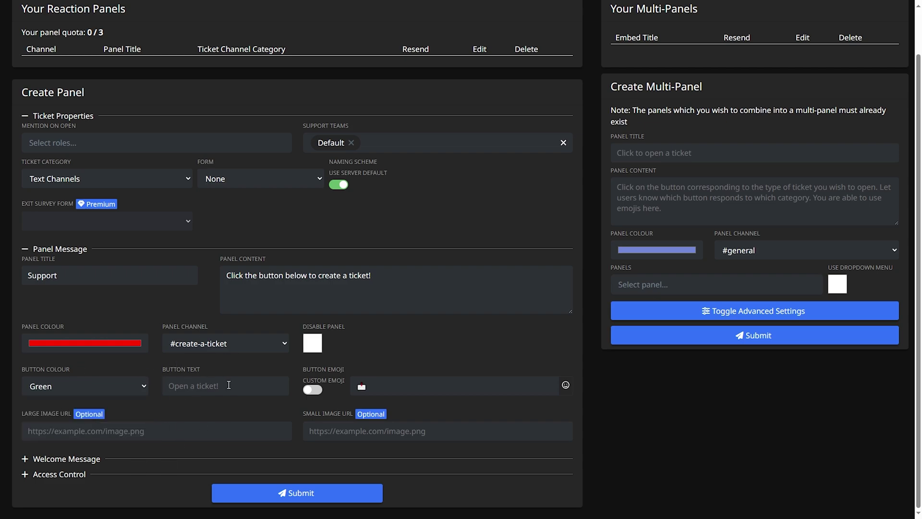
pyautogui.write('Click to create!')
pyautogui.moveTo(20, 415); pyautogui.dragTo(108, 419)
pyautogui.moveTo(301, 414); pyautogui.dragTo(390, 417)
pyautogui.click(199, 423)
pyautogui.click(320, 393)
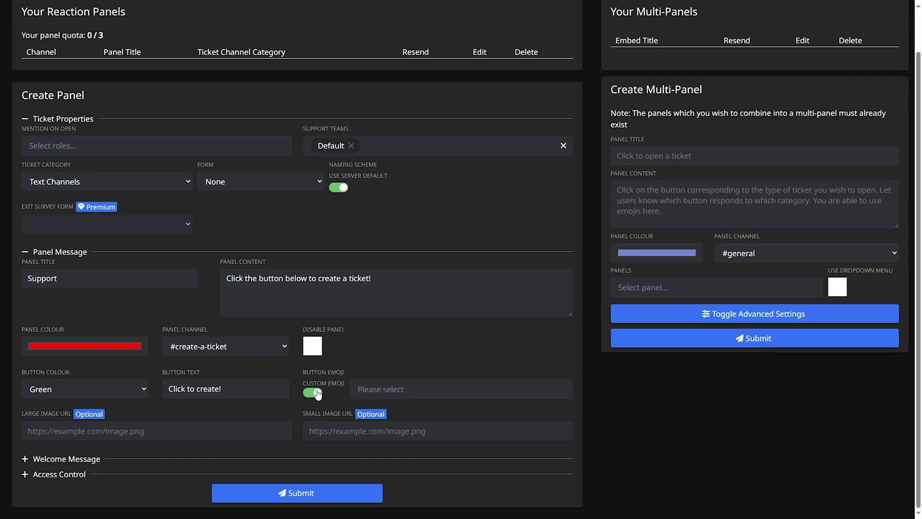
pyautogui.click(395, 387)
pyautogui.click(380, 364)
pyautogui.click(316, 392)
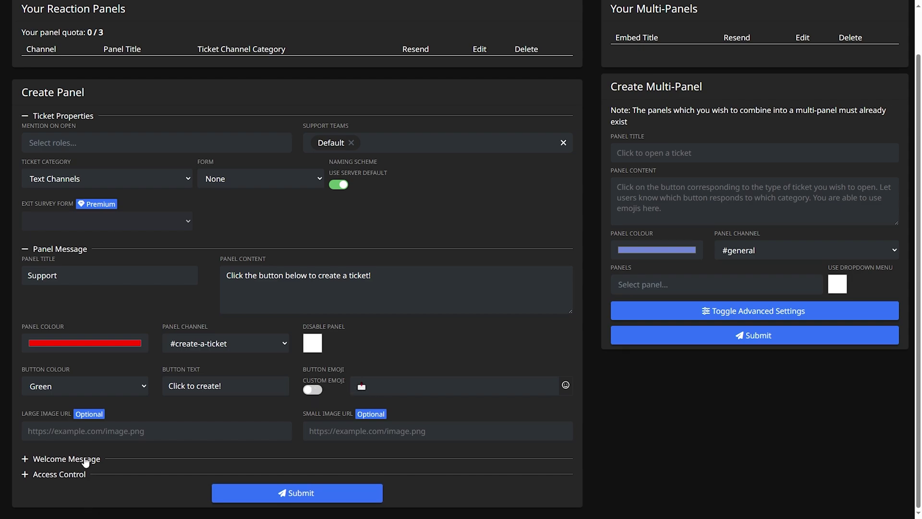
# Step: Expand the welcome message and access control settings, and title the welcome message "Welcome to the ticket"
pyautogui.click(87, 460)
pyautogui.scroll(-6, 120, 461)
pyautogui.click(163, 473)
pyautogui.scroll(-2, 144, 459)
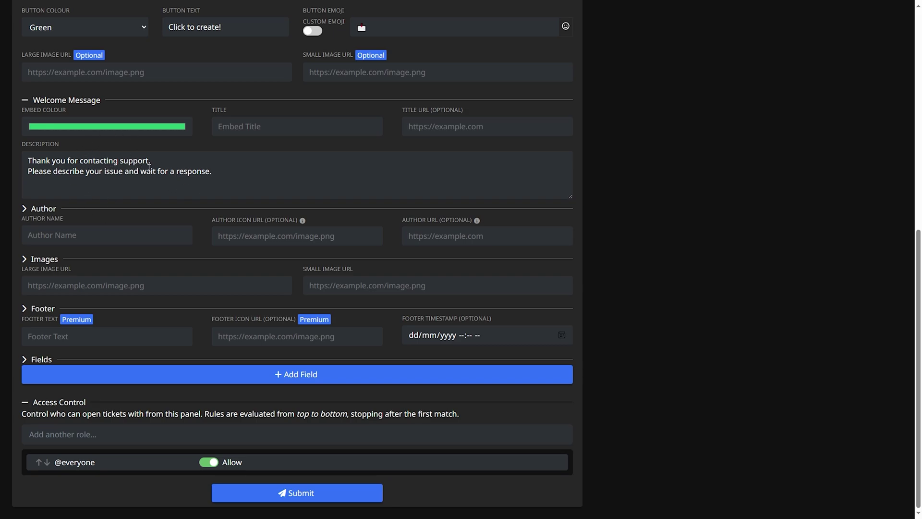
pyautogui.click(241, 129)
pyautogui.write('Welcome to the ticket')
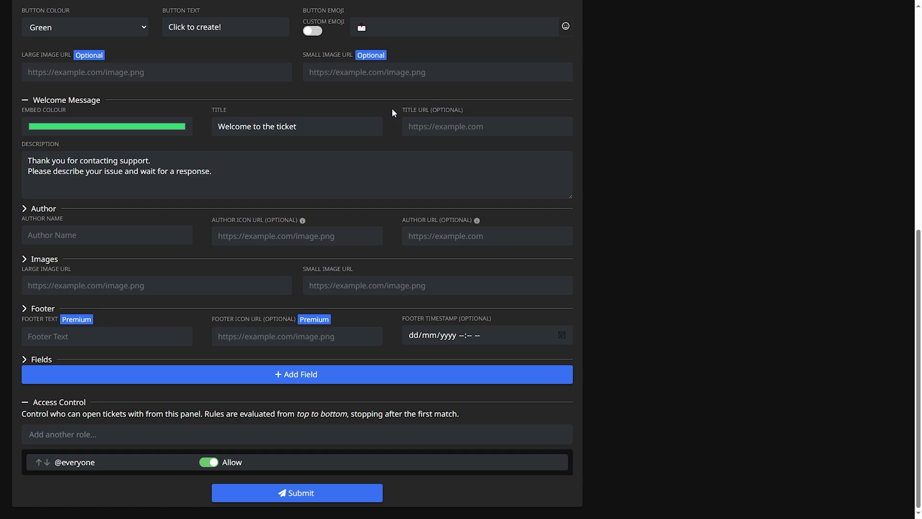
# Step: Set the welcome message's embed colour to red, RGB 255, 0, 0
pyautogui.click(431, 134)
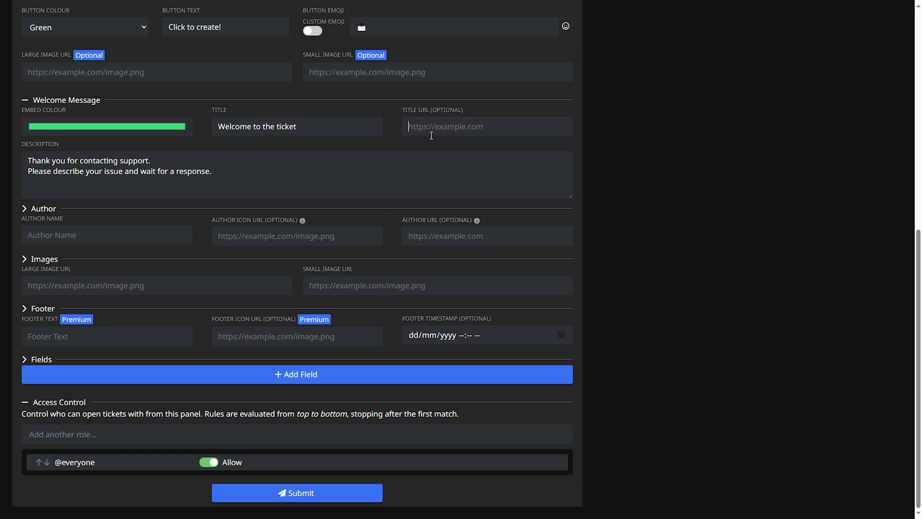
pyautogui.click(161, 127)
pyautogui.click(64, 215)
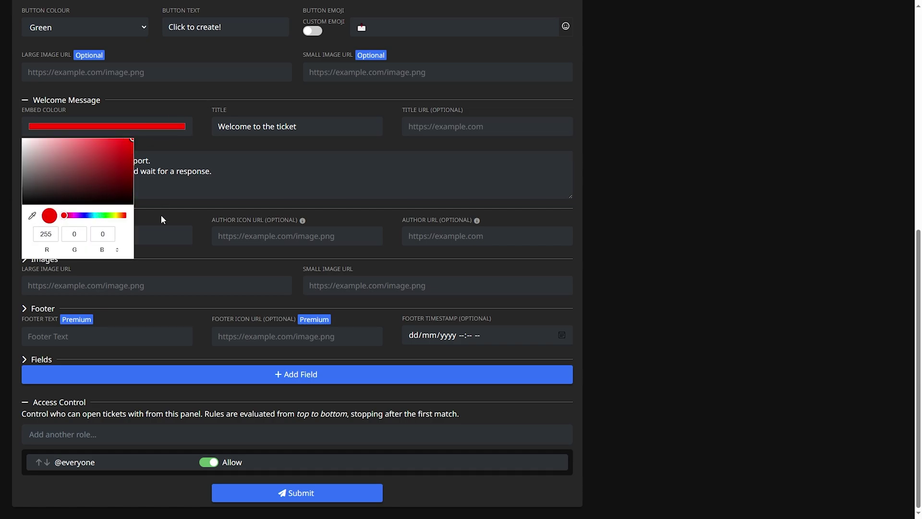
pyautogui.click(159, 161)
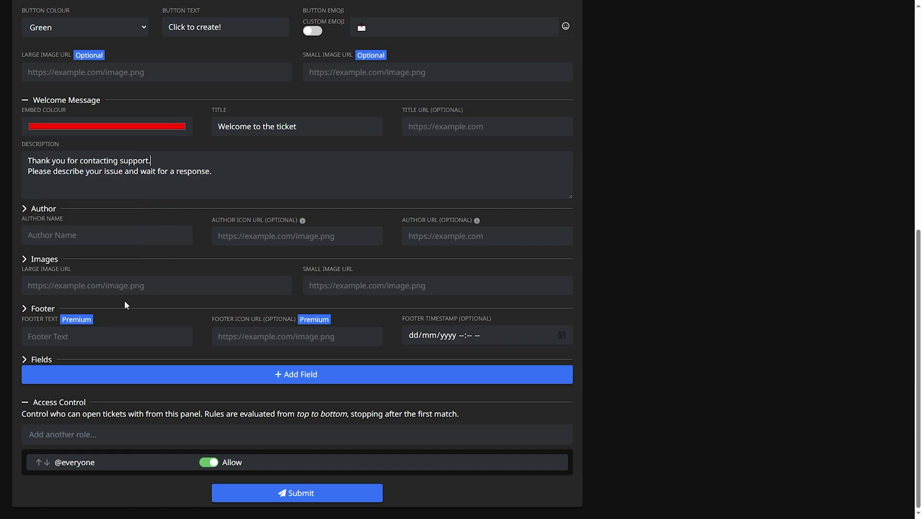
pyautogui.click(284, 244)
pyautogui.click(56, 103)
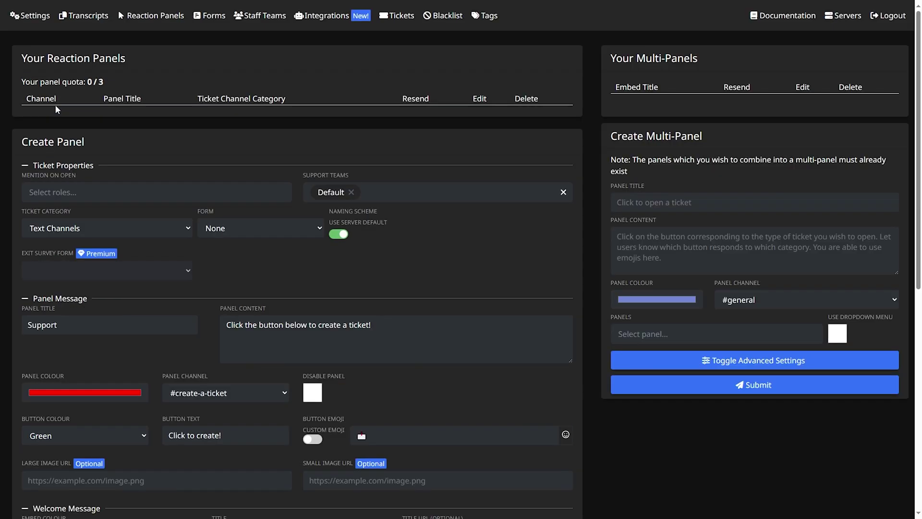
pyautogui.scroll(-3, 63, 419)
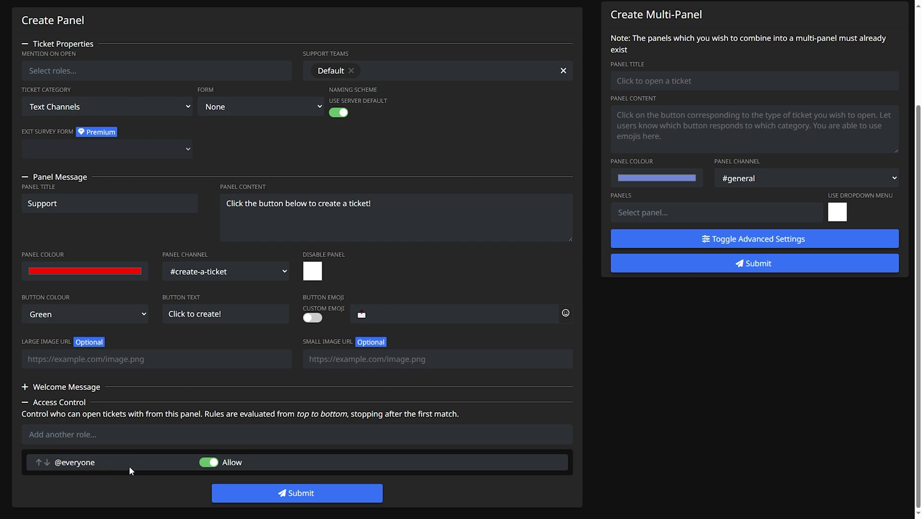
pyautogui.scroll(3, 176, 407)
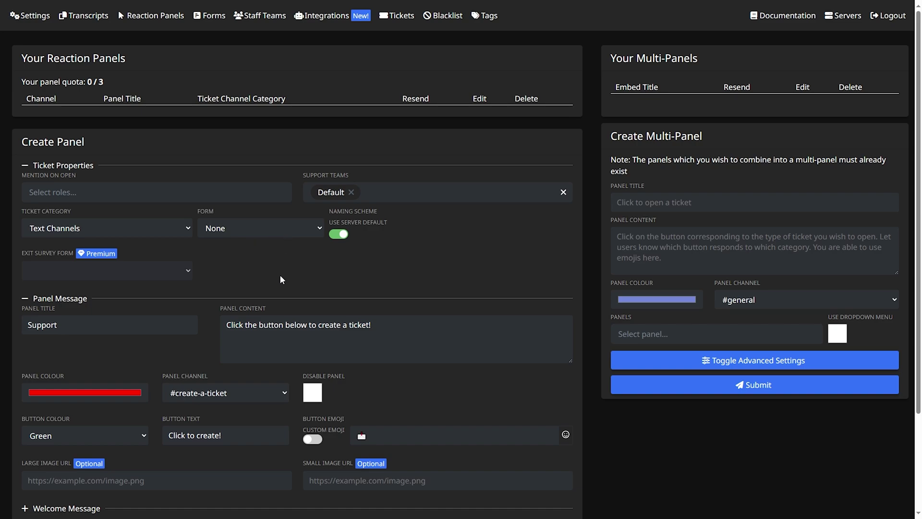
pyautogui.scroll(-3, 281, 288)
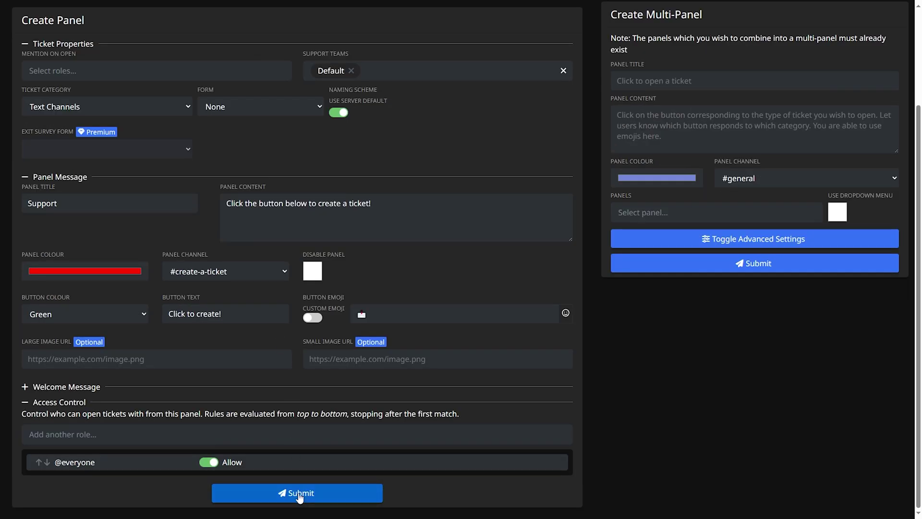
pyautogui.click(299, 495)
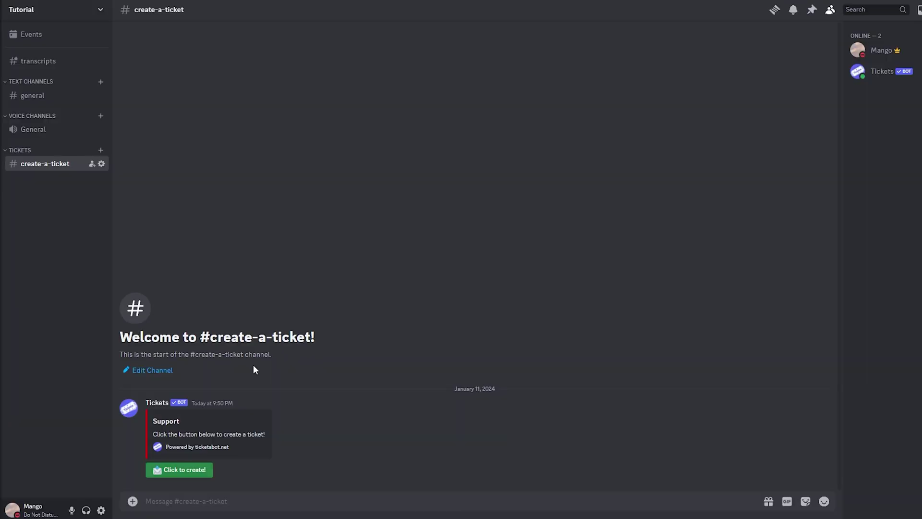
# Step: Switch to Discord, open a ticket from the Support panel in #create-a-ticket, and send "I need help" in the ticket's channel
pyautogui.click(195, 468)
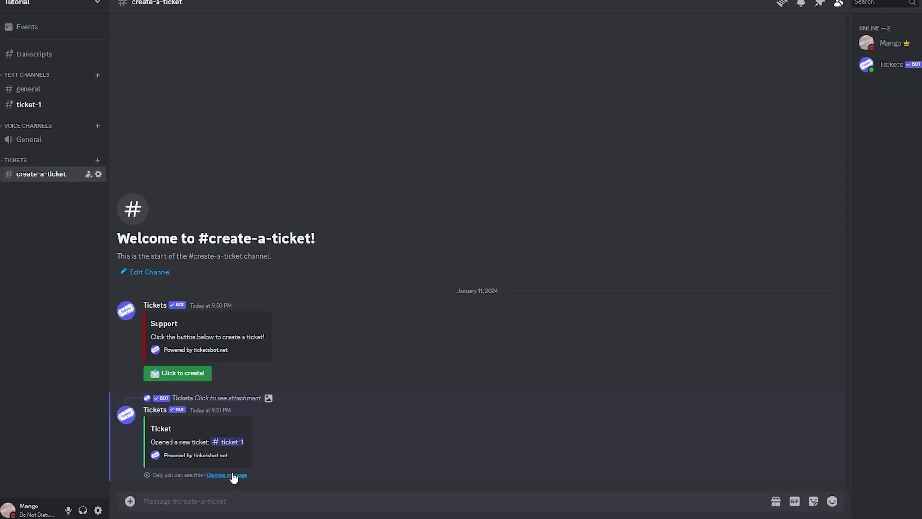
pyautogui.click(229, 443)
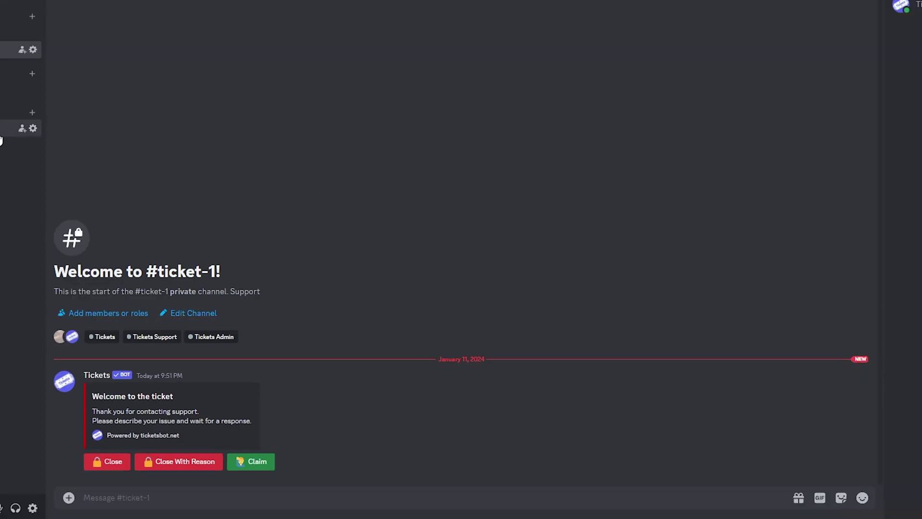
pyautogui.click(12, 135)
pyautogui.click(12, 49)
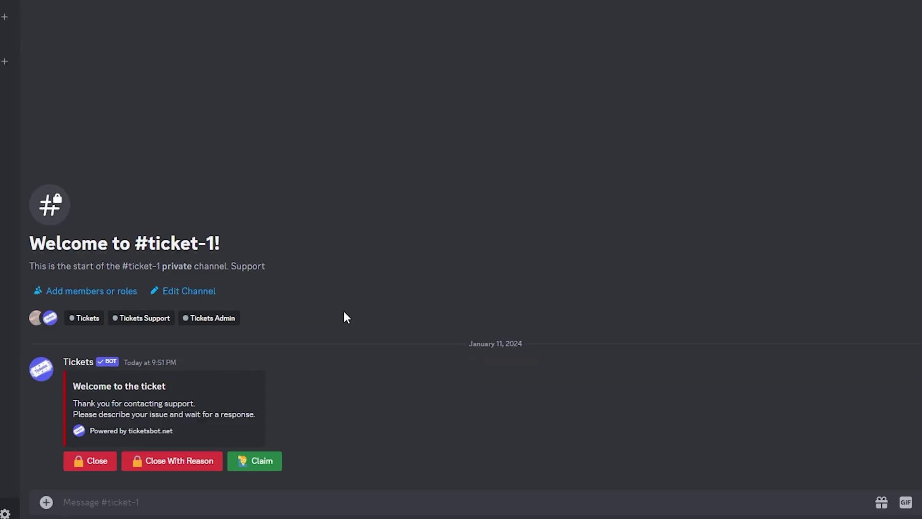
pyautogui.write('I need help')
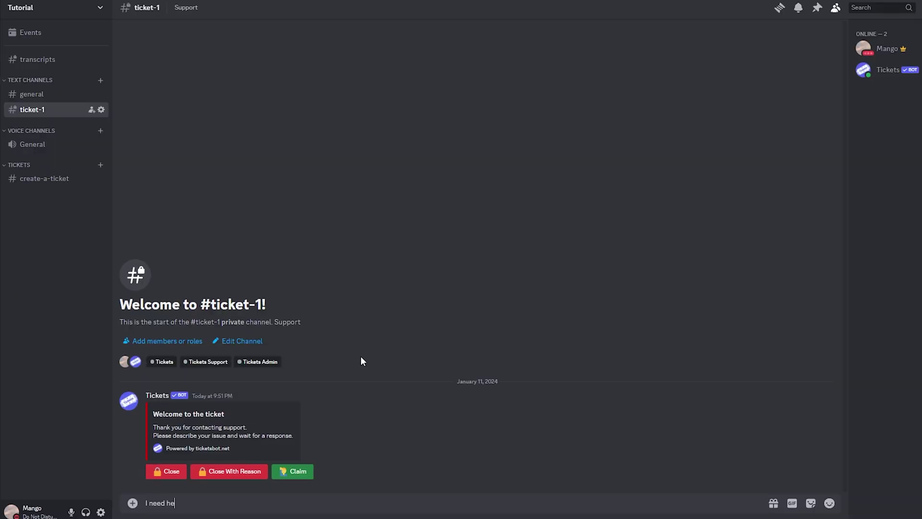
pyautogui.press('Return')
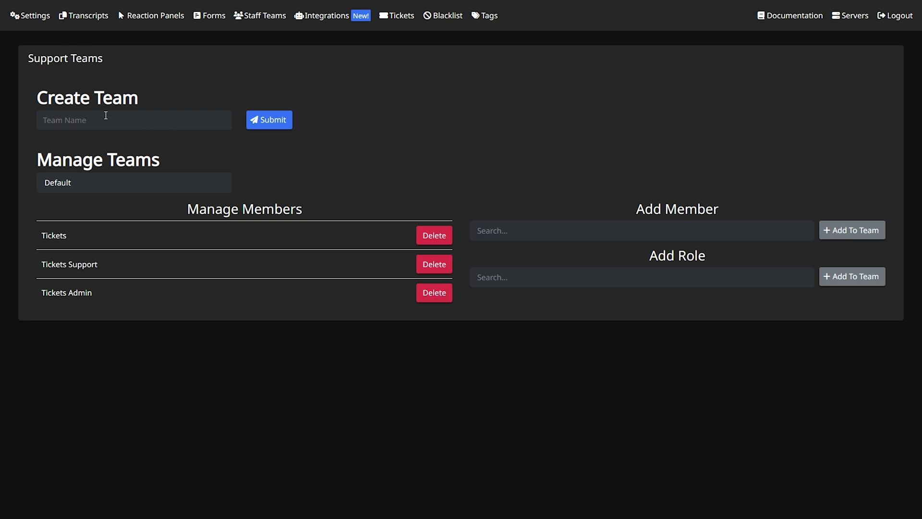
# Step: On the Tickets dashboard's support teams page, create a new team named "Staff"
pyautogui.click(149, 121)
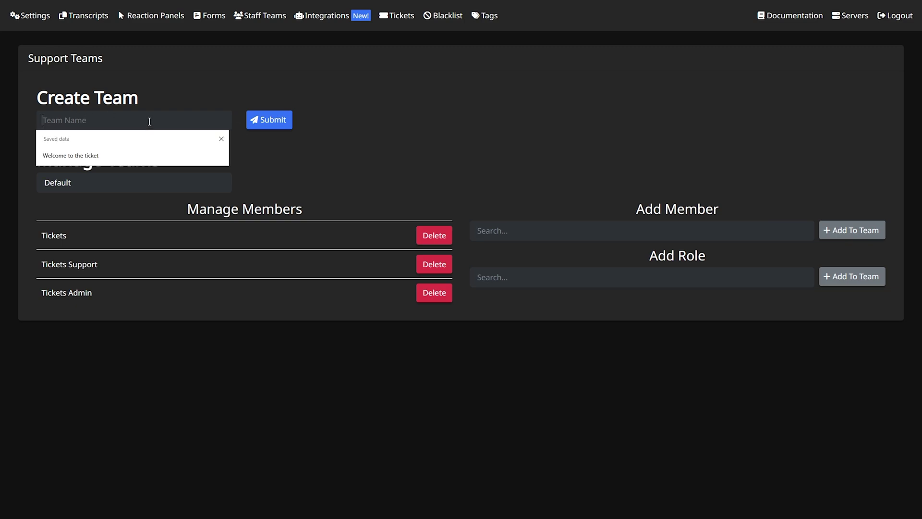
pyautogui.write('Staff')
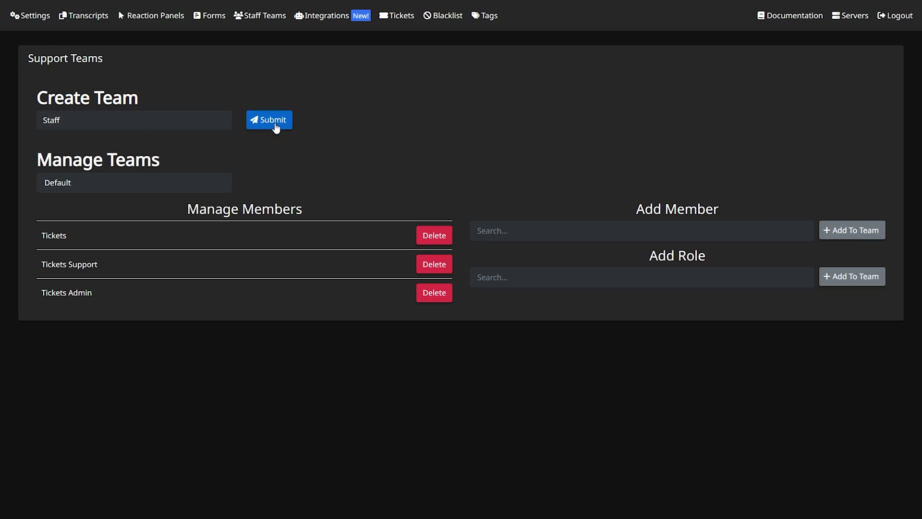
pyautogui.click(273, 127)
# Step: Select the Staff team for management, add the server member to it, and dismiss the confirmation
pyautogui.click(67, 182)
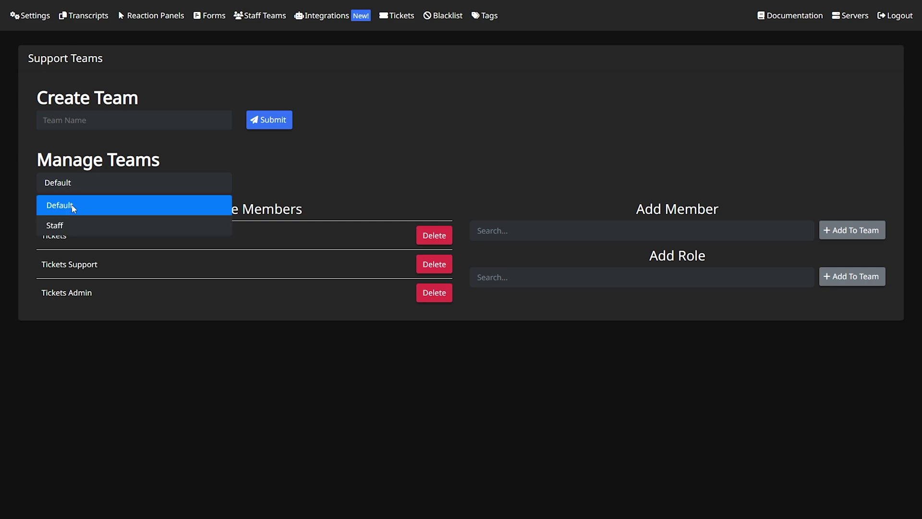
pyautogui.click(65, 225)
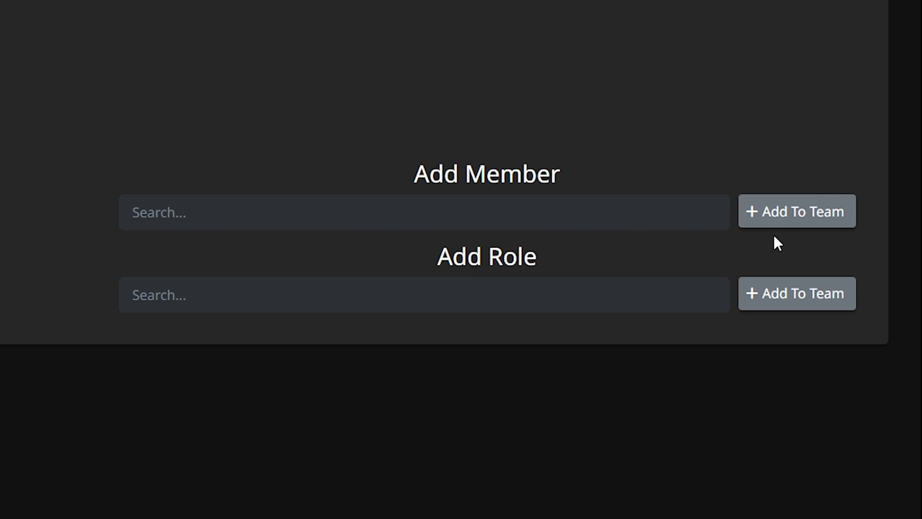
pyautogui.click(180, 221)
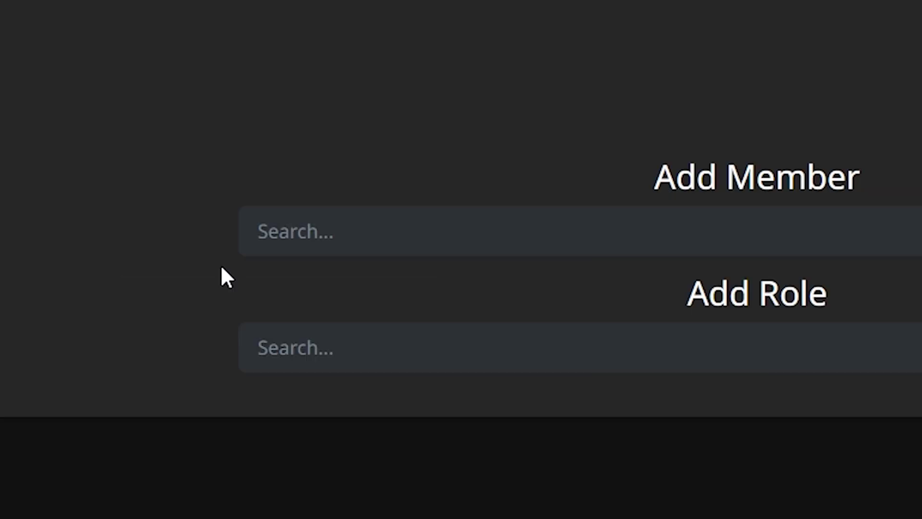
pyautogui.click(312, 231)
pyautogui.click(316, 332)
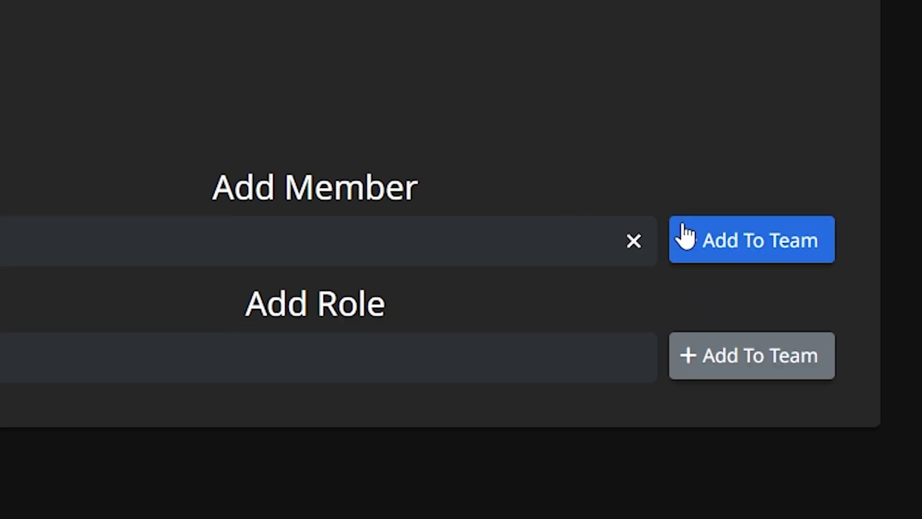
pyautogui.click(752, 239)
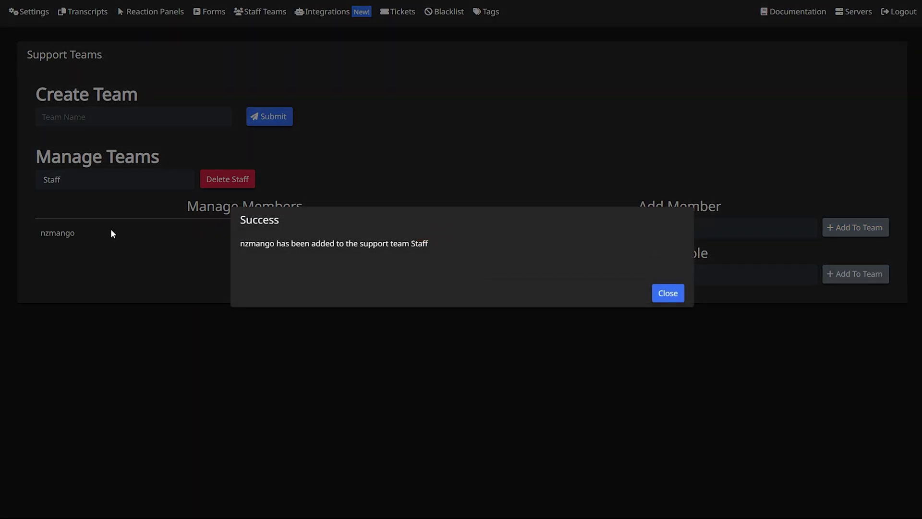
pyautogui.click(670, 295)
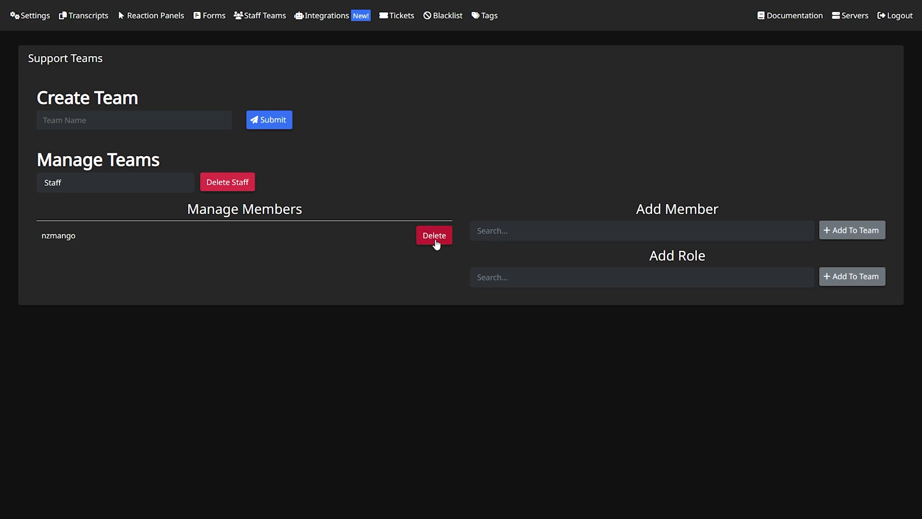
pyautogui.moveTo(58, 236); pyautogui.dragTo(405, 255)
pyautogui.click(311, 235)
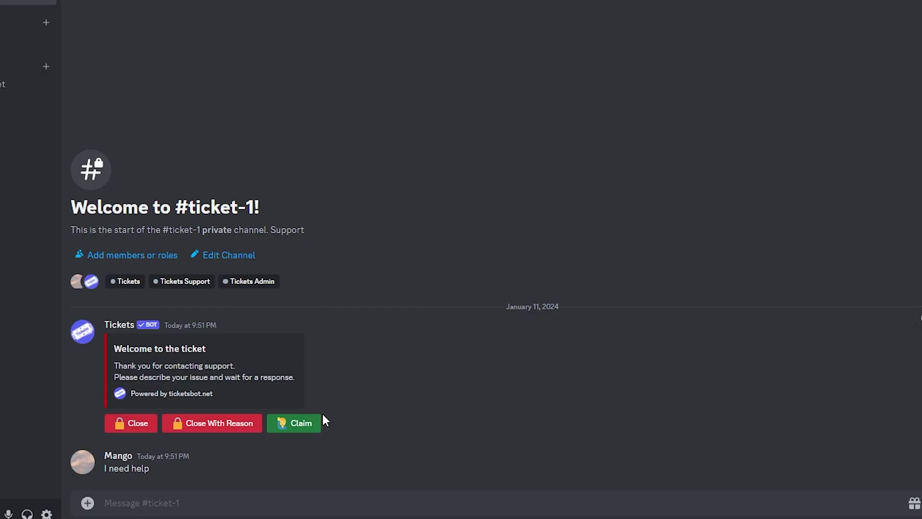
# Step: Switch to Discord and send the message "thank you" in the #ticket-1 channel
pyautogui.click(173, 505)
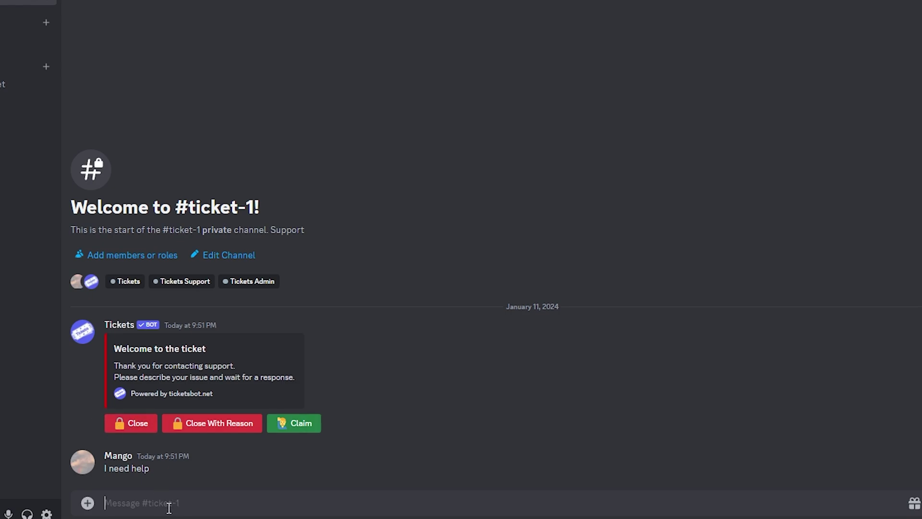
pyautogui.write('thank you')
pyautogui.press('Return')
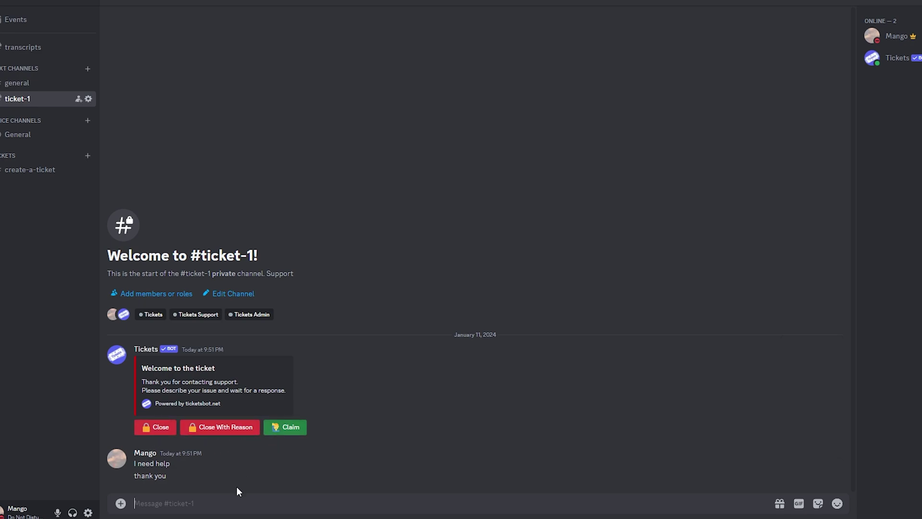
# Step: Claim the open ticket in #ticket-1 and read which staff member handles it
pyautogui.click(288, 428)
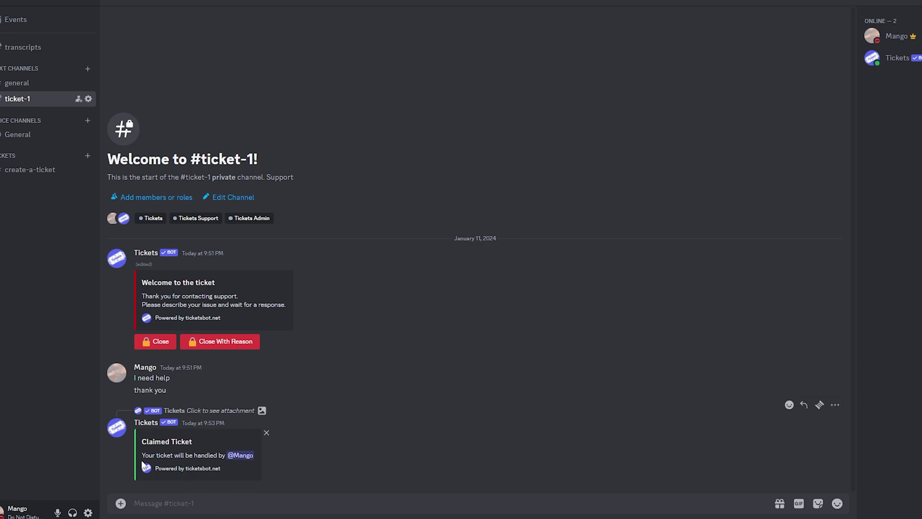
pyautogui.moveTo(142, 455); pyautogui.dragTo(235, 464)
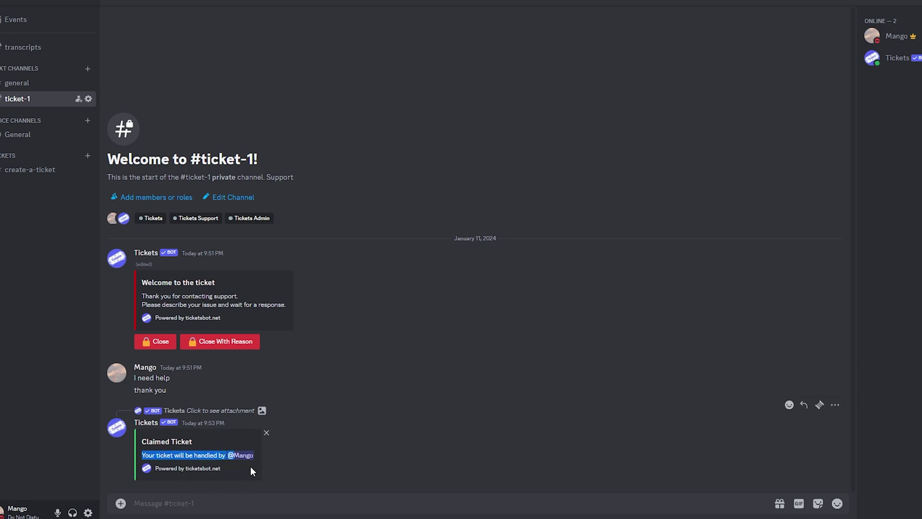
pyautogui.click(249, 462)
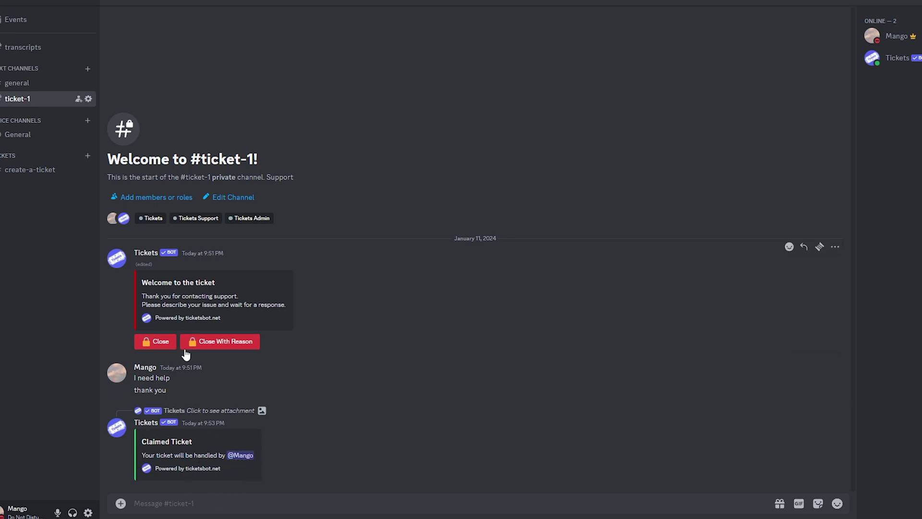
# Step: Close the ticket with the reason "Help given" and open the #transcripts channel
pyautogui.click(216, 342)
pyautogui.write('Help given')
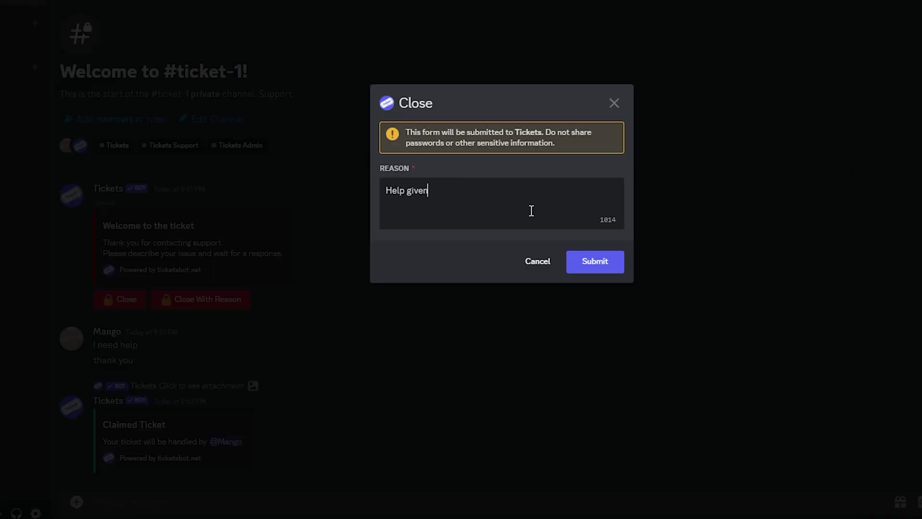
pyautogui.click(595, 261)
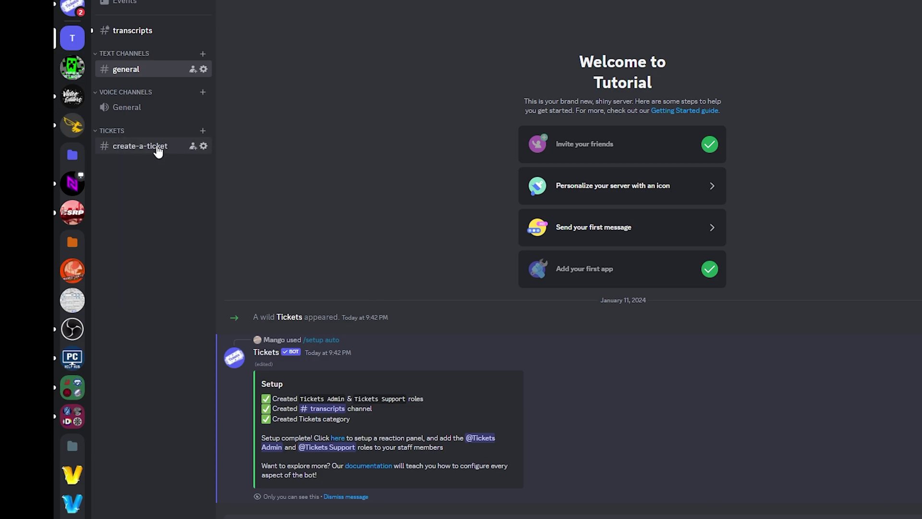
pyautogui.click(166, 33)
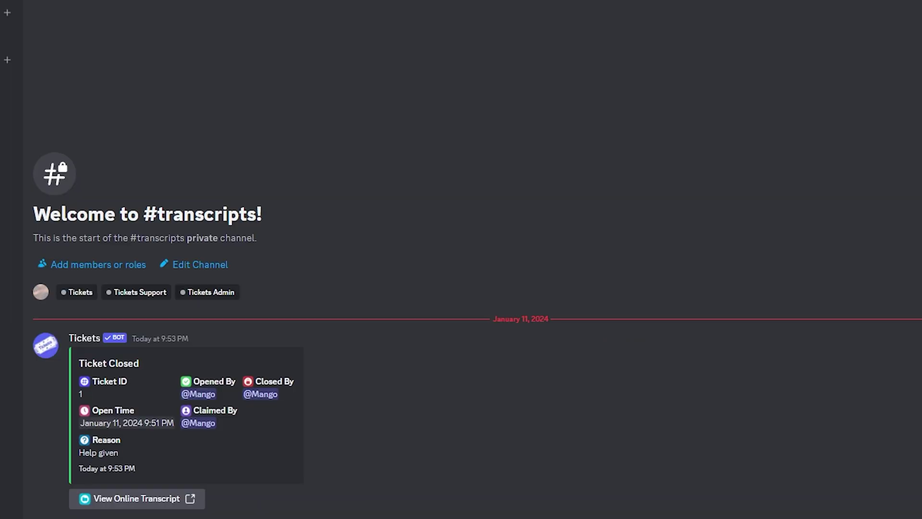